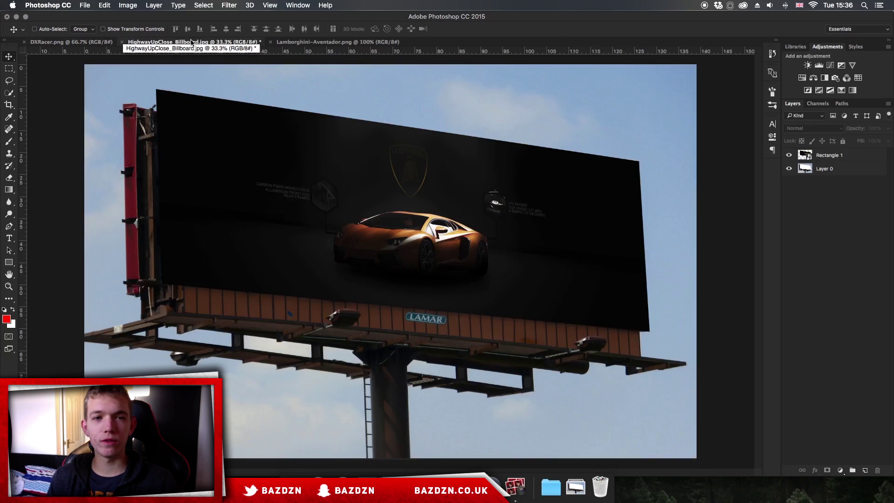
Step: Compare the DXRacer poster and Lamborghini billboard examples, then show the blank billboard photo in Safari
click(97, 44)
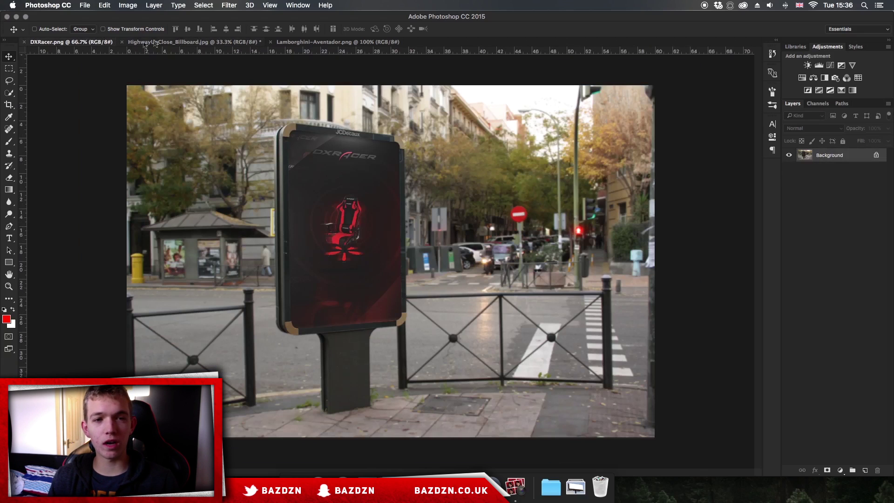
click(195, 42)
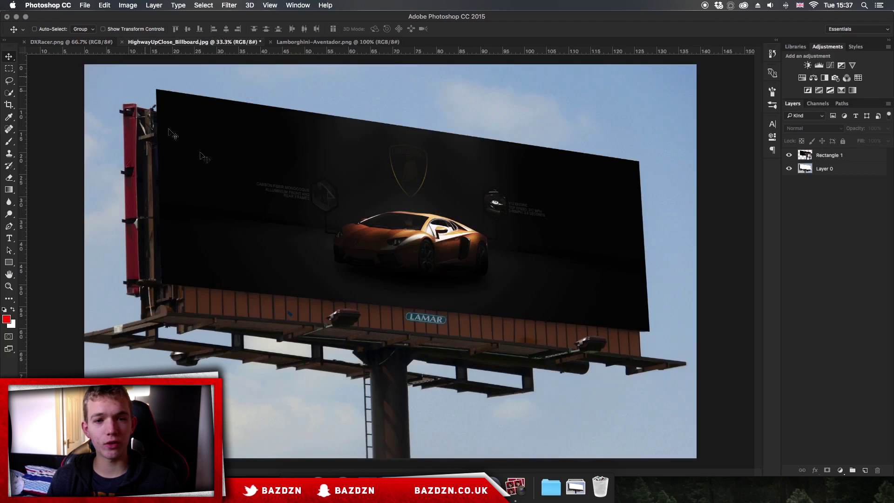
click(88, 42)
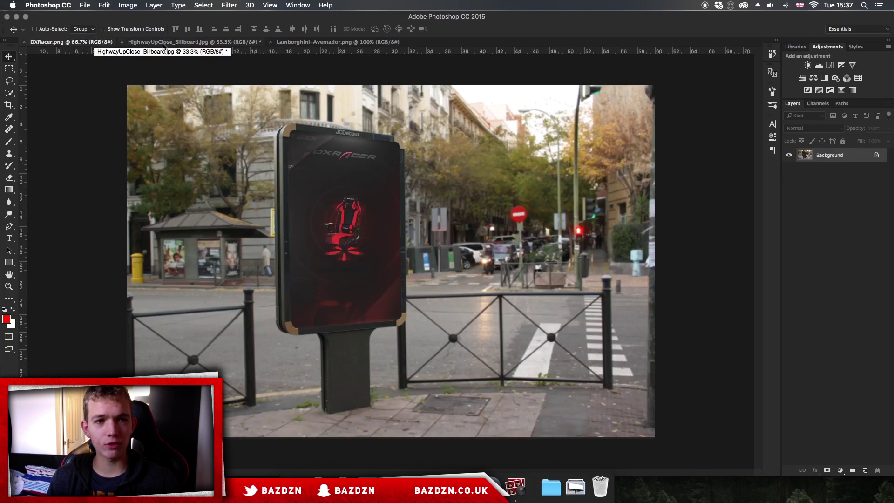
click(163, 42)
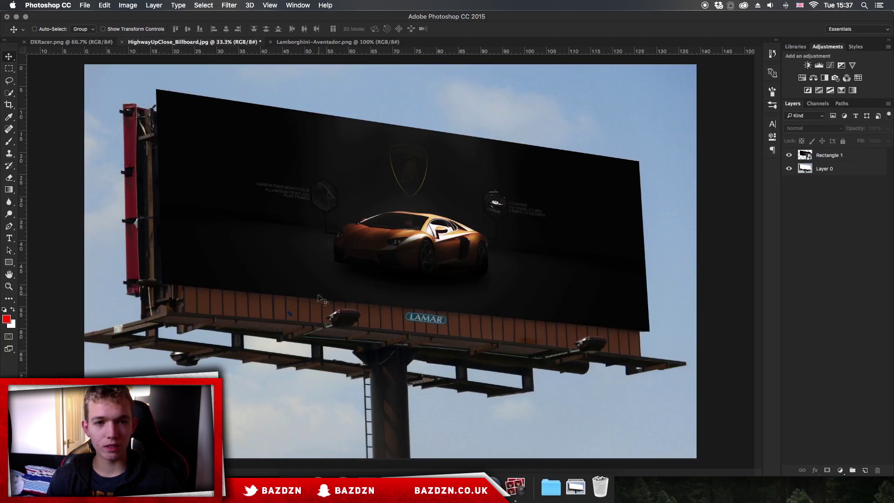
click(342, 482)
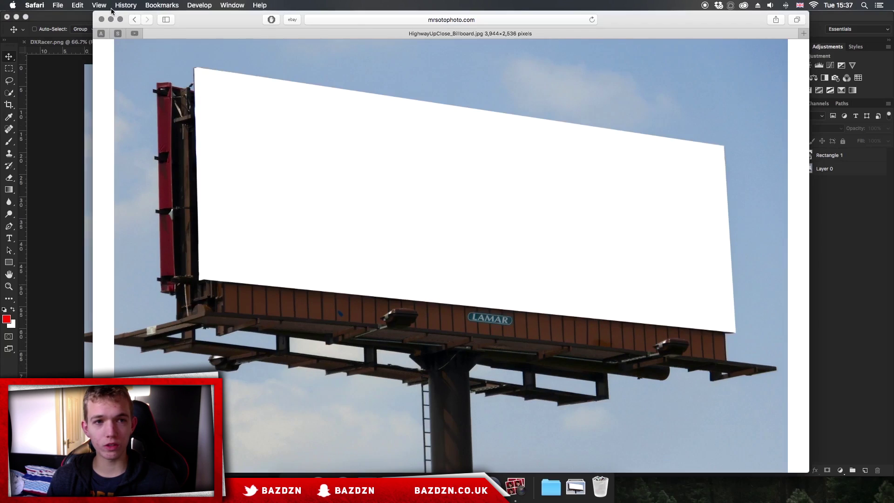
Step: Return to the Google Images 'billboard' results and scroll through them
click(132, 19)
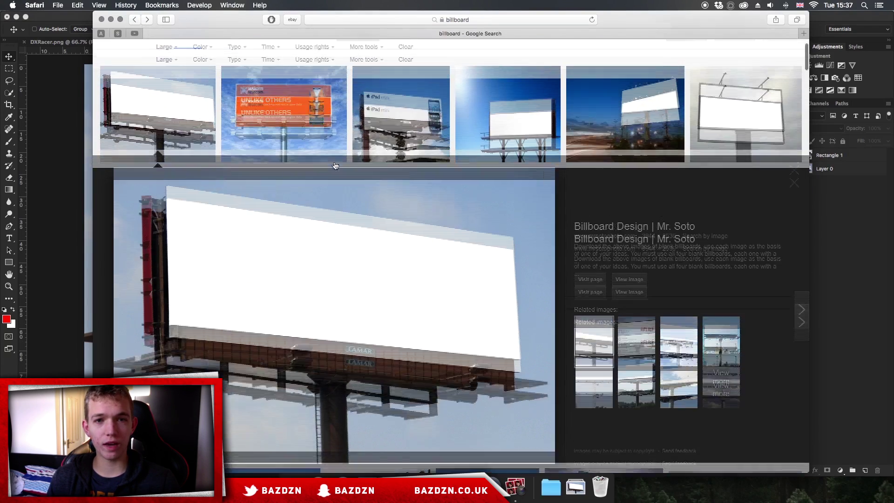
scroll(286, 170, down, 1)
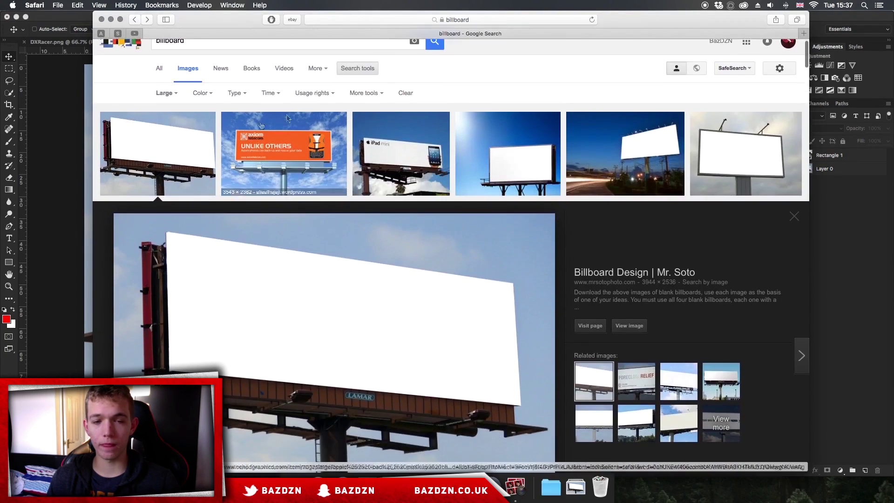
scroll(286, 170, down, 10)
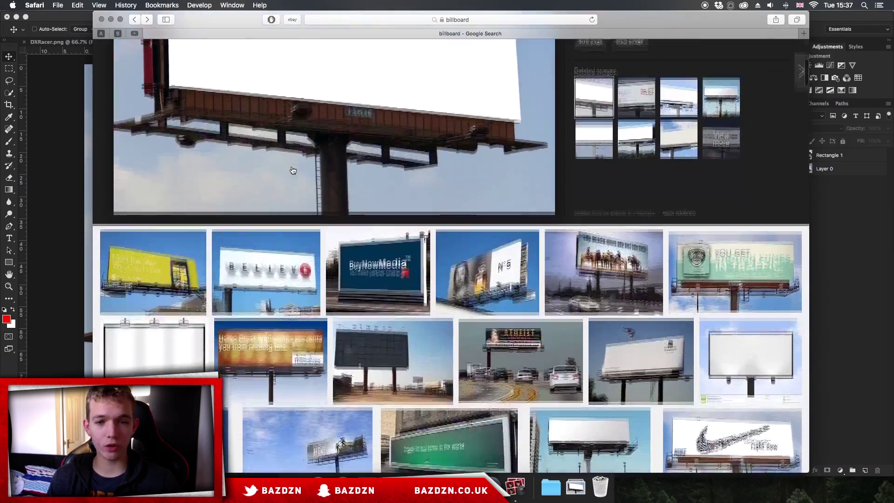
scroll(293, 170, up, 10)
double_click(175, 55)
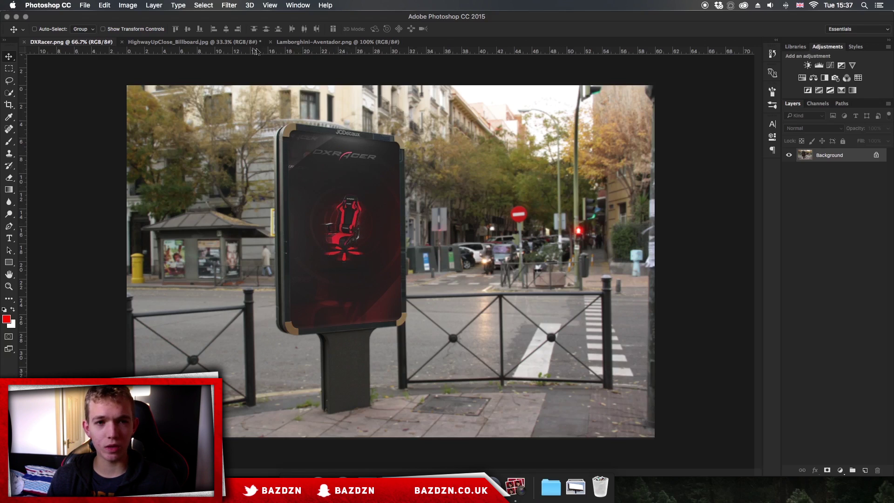
Step: Glance at the Photoshop billboard document, then browse the billboard image results again
click(197, 42)
click(342, 489)
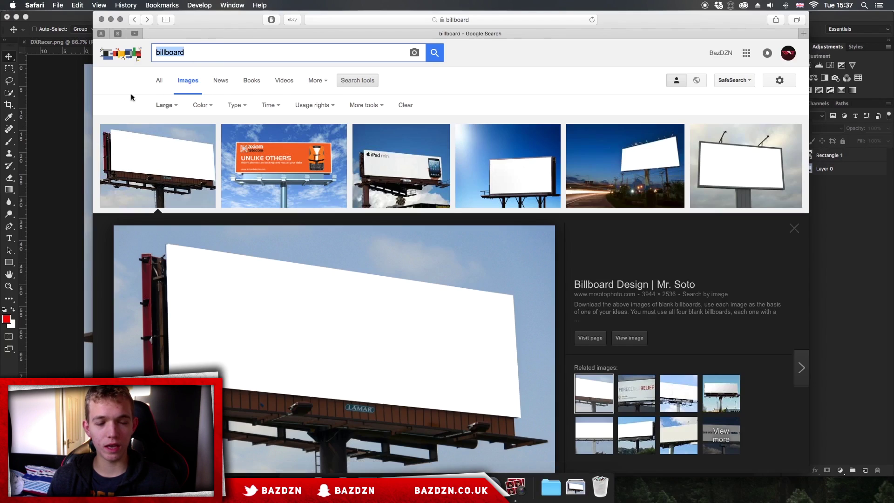
scroll(370, 208, down, 5)
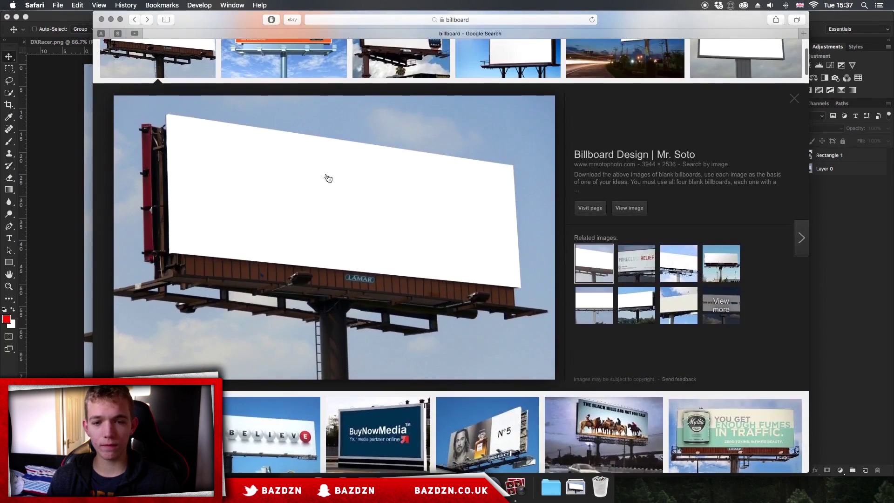
scroll(328, 178, down, 5)
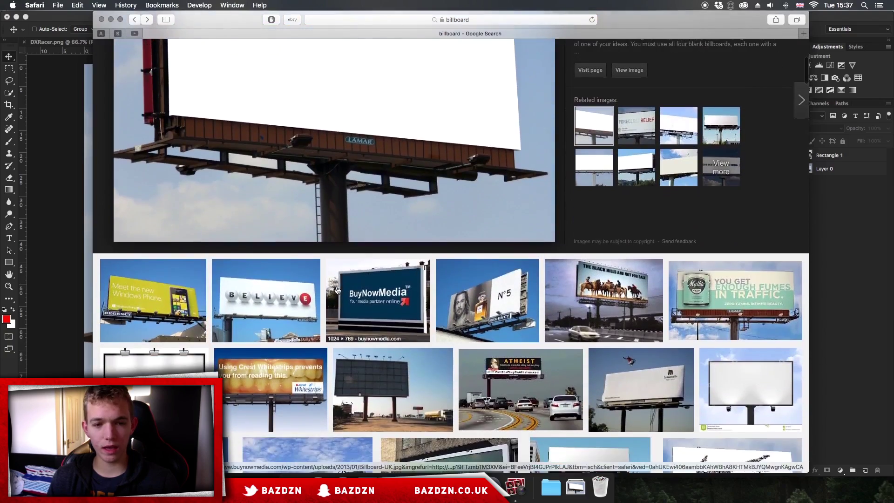
scroll(284, 205, up, 10)
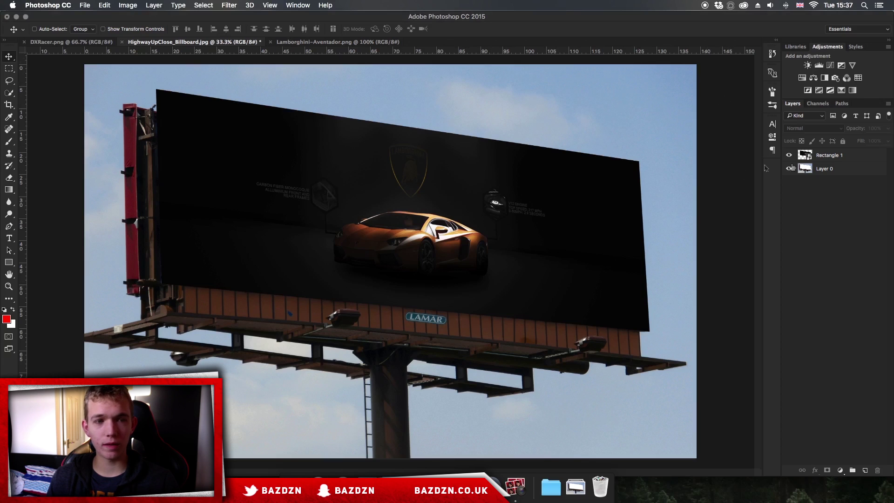
Step: Delete the Lamborghini ad layer and draw a rectangle across the billboard panel
click(796, 155)
key(BackSpace)
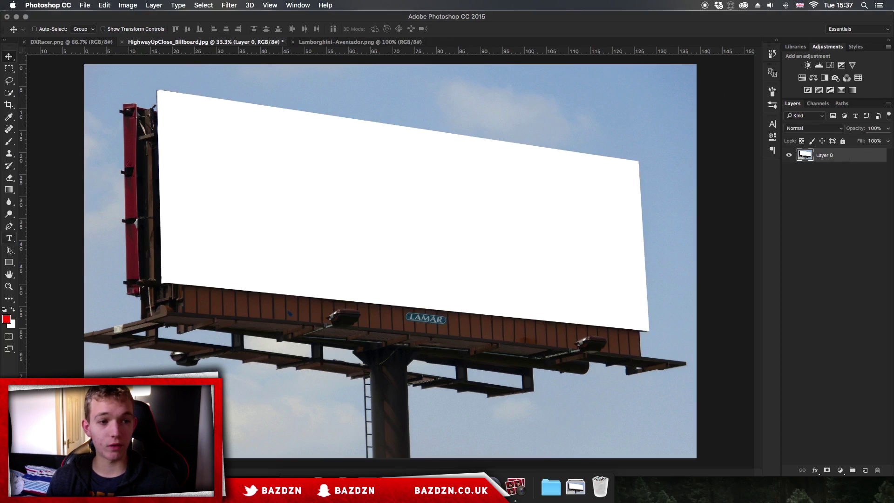
click(9, 262)
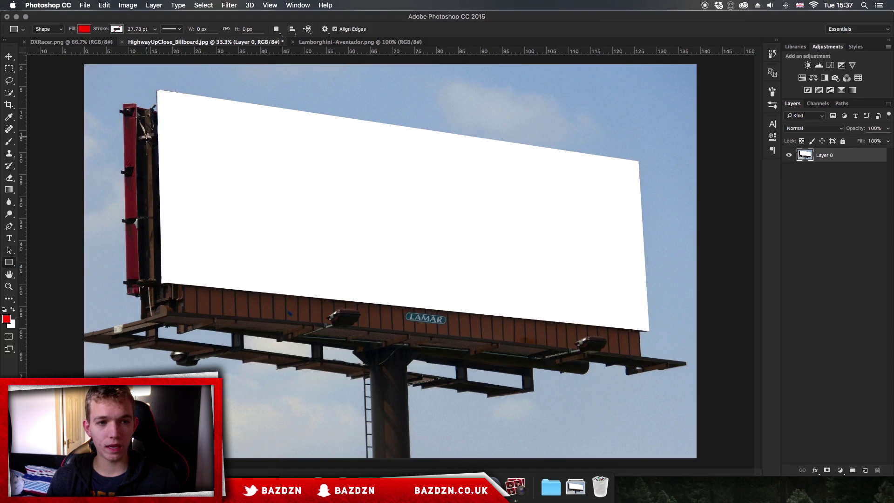
drag(144, 133, 666, 294)
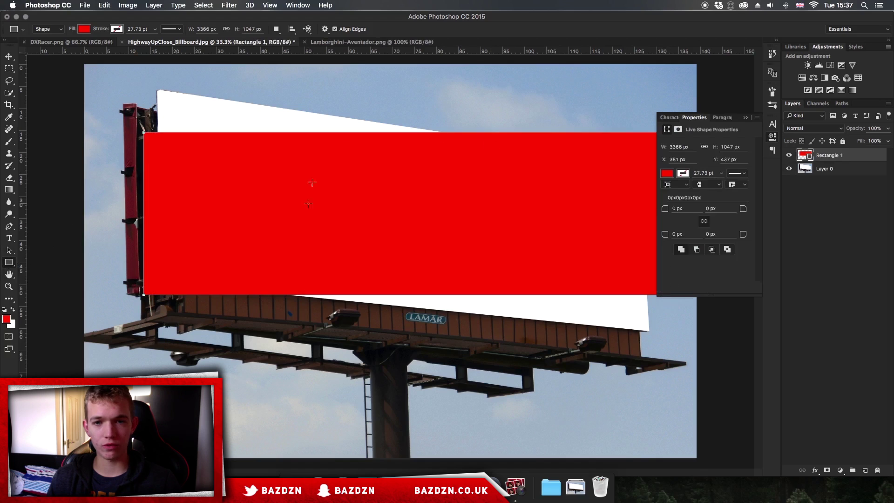
Step: Give the new rectangle a red fill and return to the Move tool
click(683, 173)
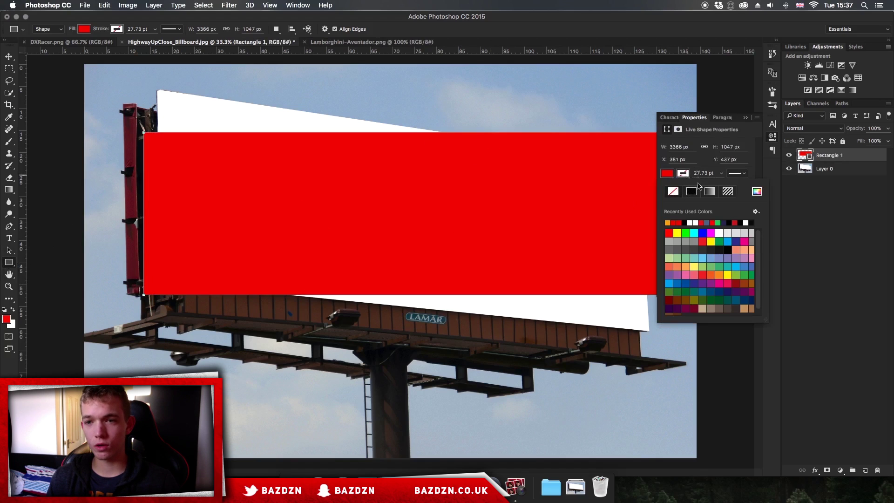
click(684, 173)
click(671, 176)
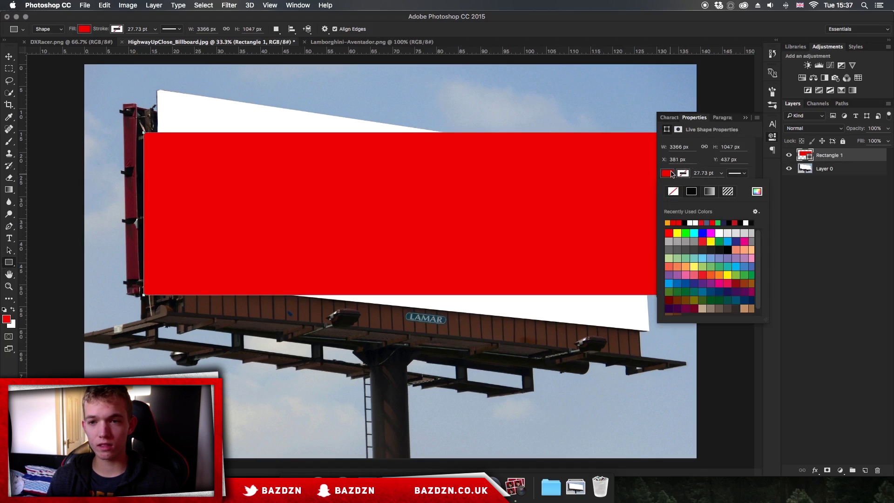
click(673, 174)
click(746, 118)
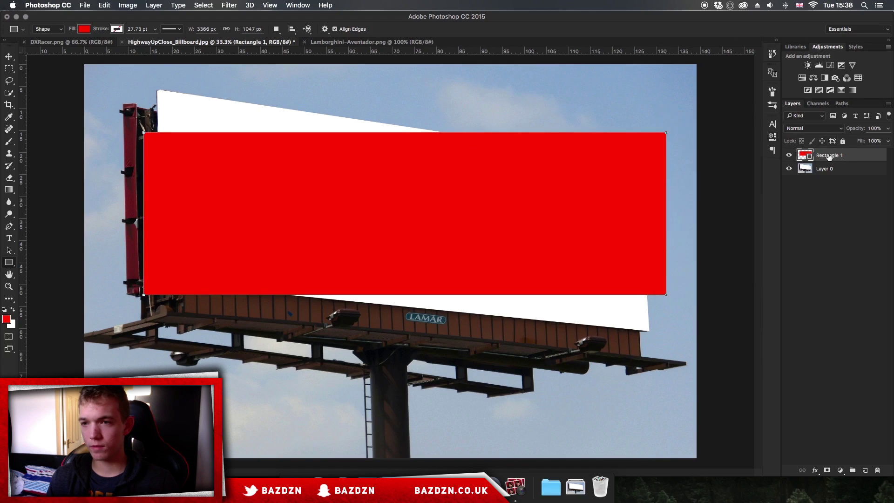
click(9, 58)
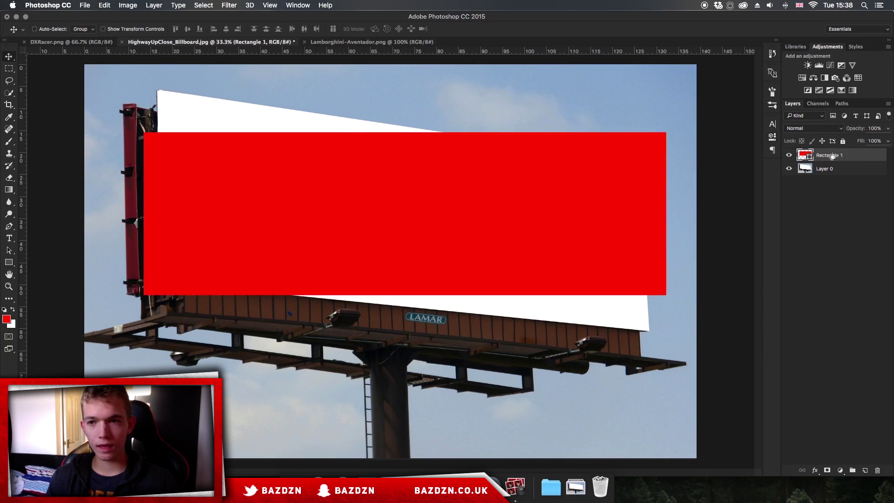
Step: Convert the red rectangle layer into a smart object
right_click(852, 159)
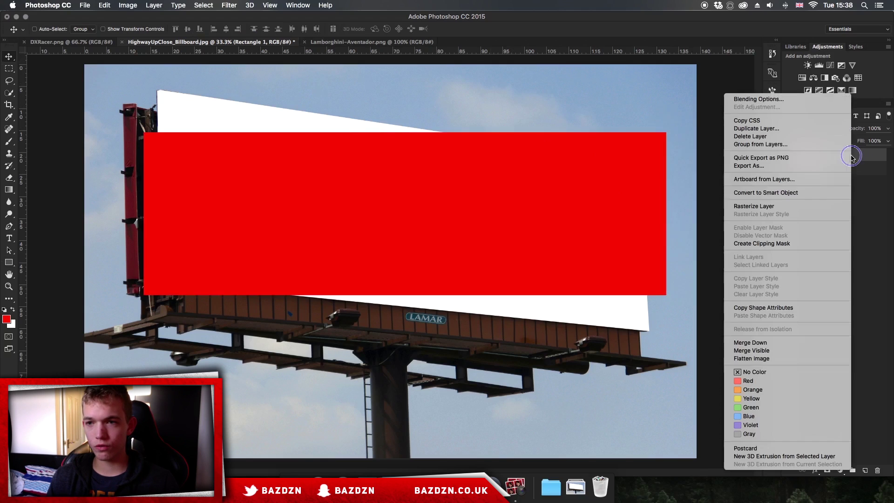
click(767, 194)
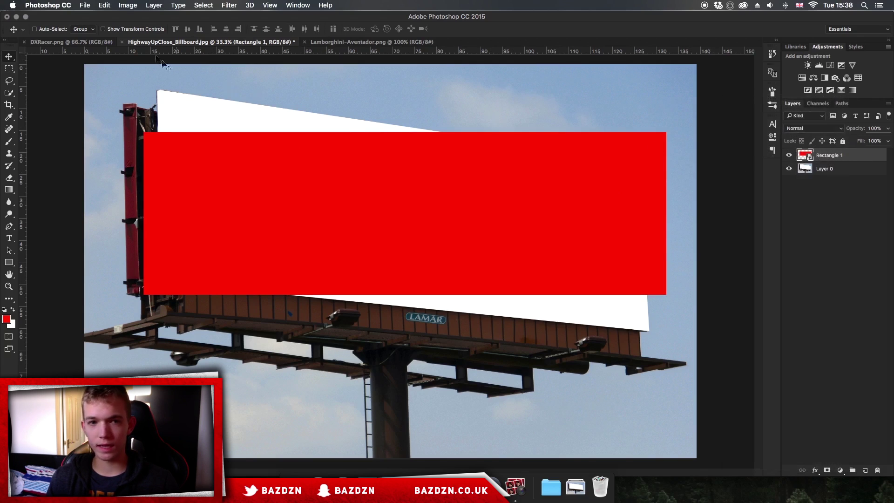
click(112, 5)
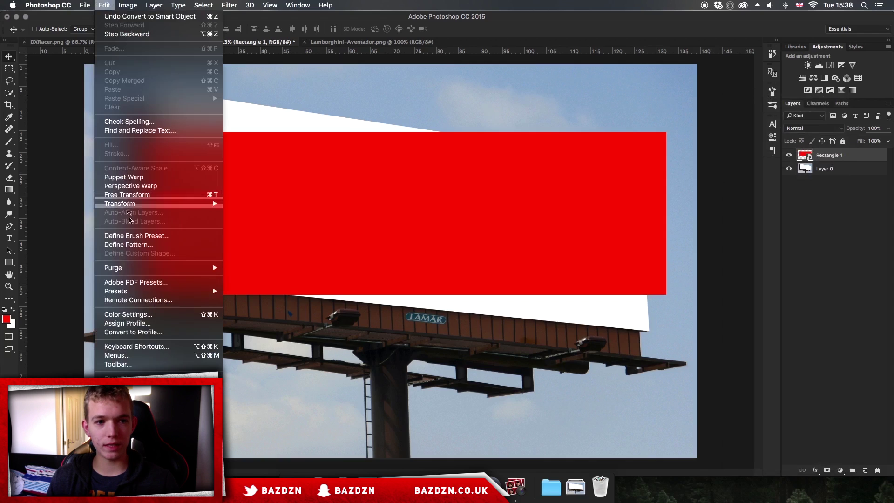
mouse_move(165, 205)
click(250, 253)
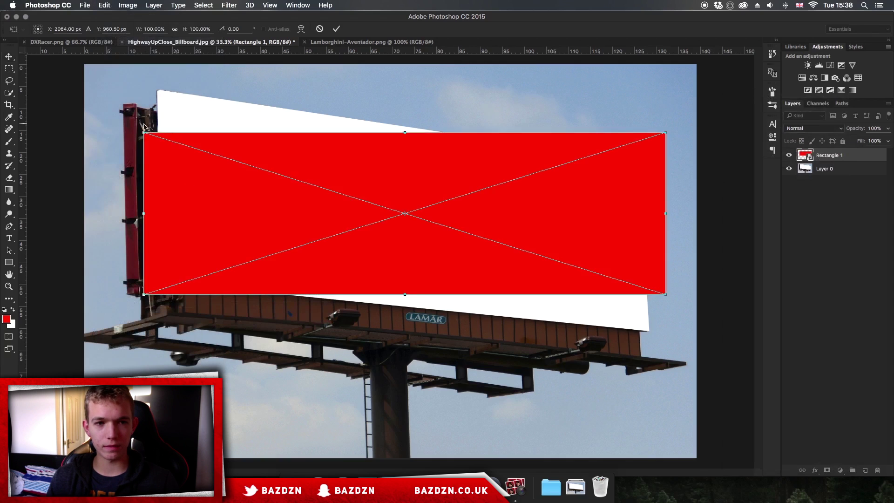
click(321, 29)
Step: Distort the rectangle so its four corners sit on the tilted billboard panel's corners
click(105, 6)
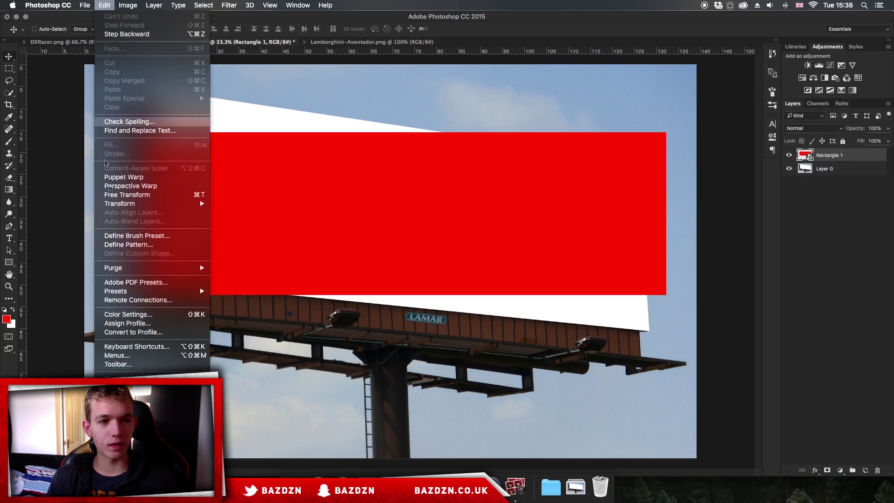
mouse_move(177, 204)
click(248, 247)
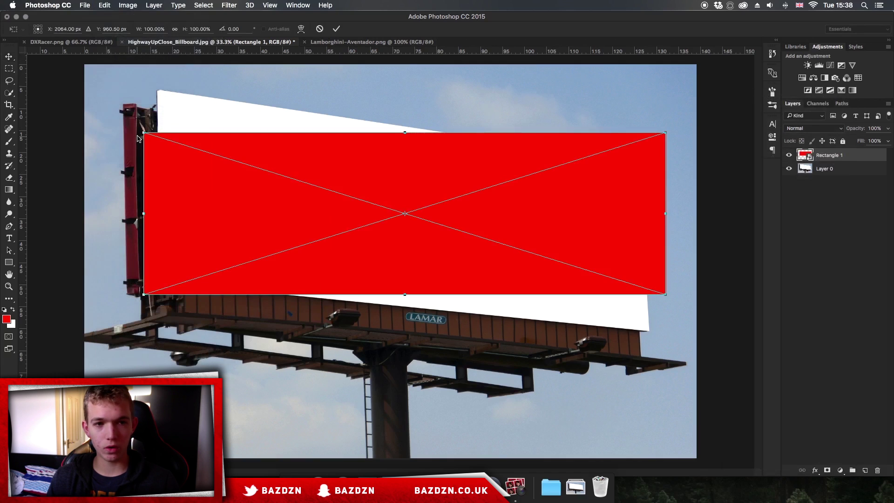
drag(142, 135, 157, 90)
drag(144, 294, 161, 283)
drag(666, 297, 648, 331)
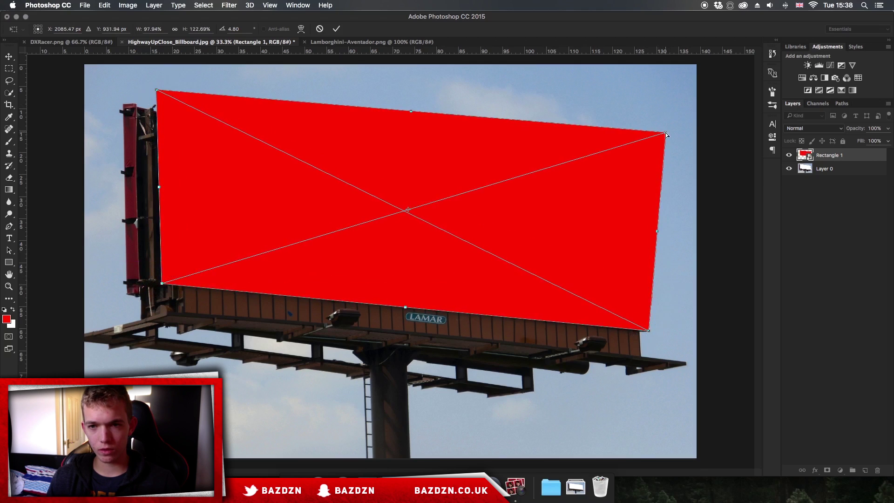
drag(666, 133, 639, 162)
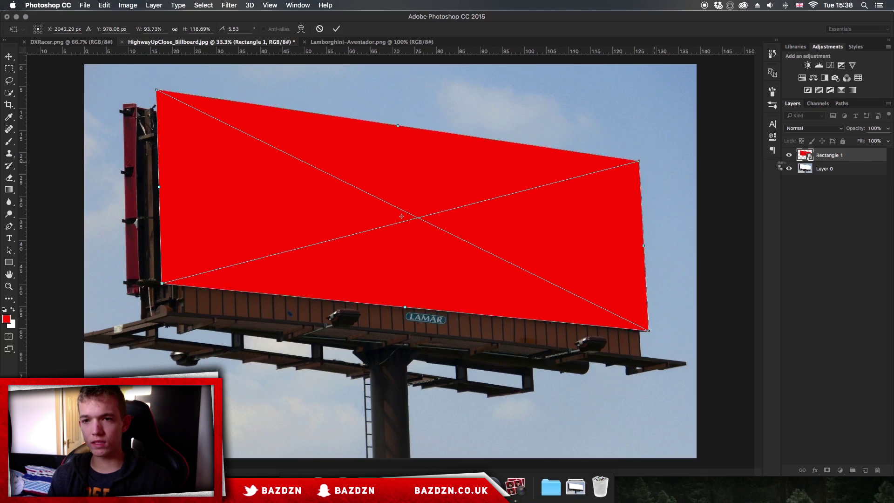
key(Return)
Step: Toggle the red panel on and off to compare, leaving it hidden over the white billboard
click(790, 156)
click(790, 156)
click(790, 157)
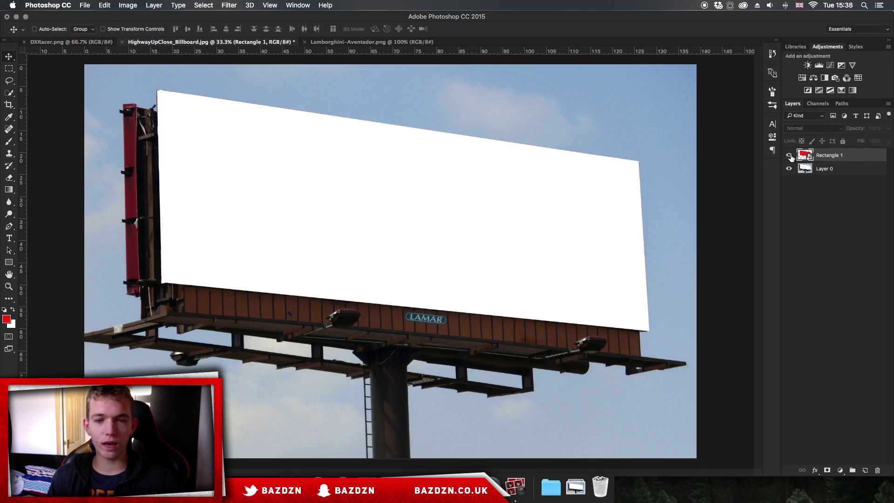
click(790, 157)
click(788, 156)
click(788, 156)
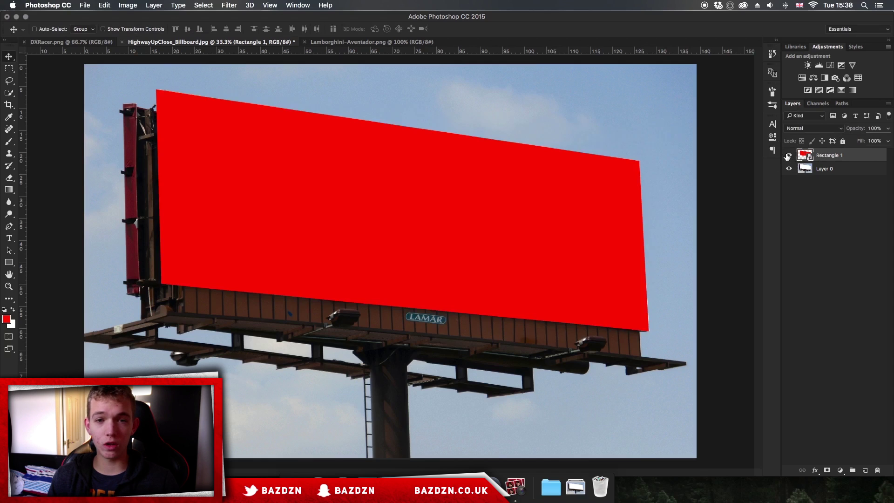
click(788, 156)
click(789, 156)
click(788, 156)
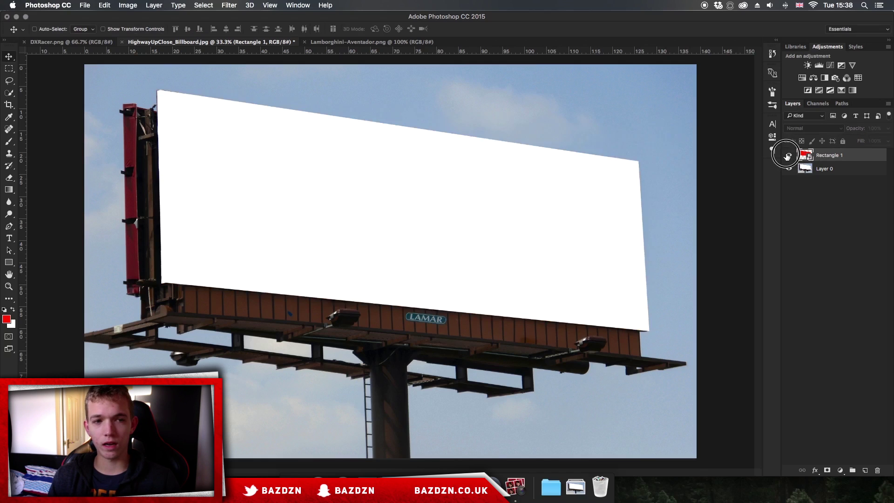
click(788, 156)
click(788, 156)
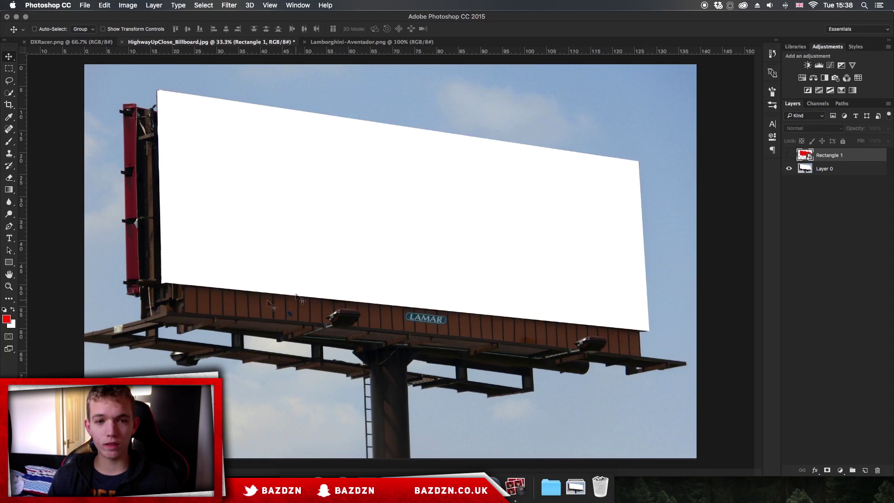
click(821, 168)
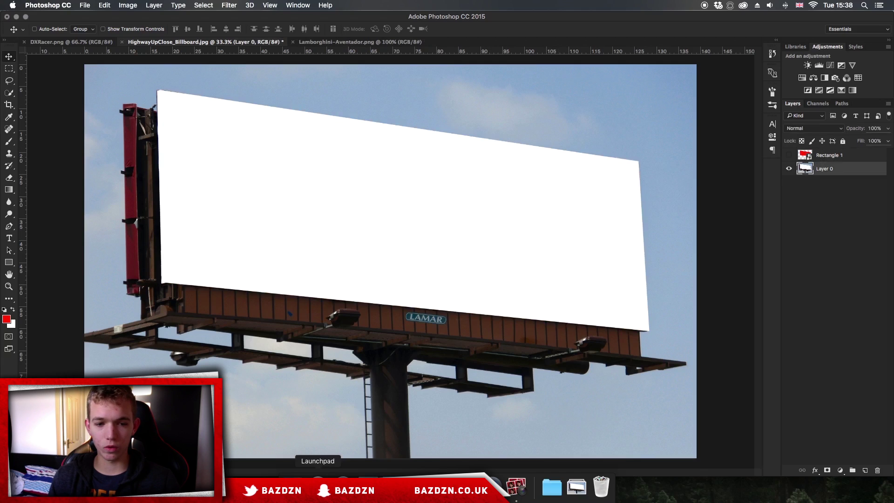
Step: Preview the orange Axiom Telecom billboard example in the browser, then return to Photoshop
click(341, 487)
click(285, 165)
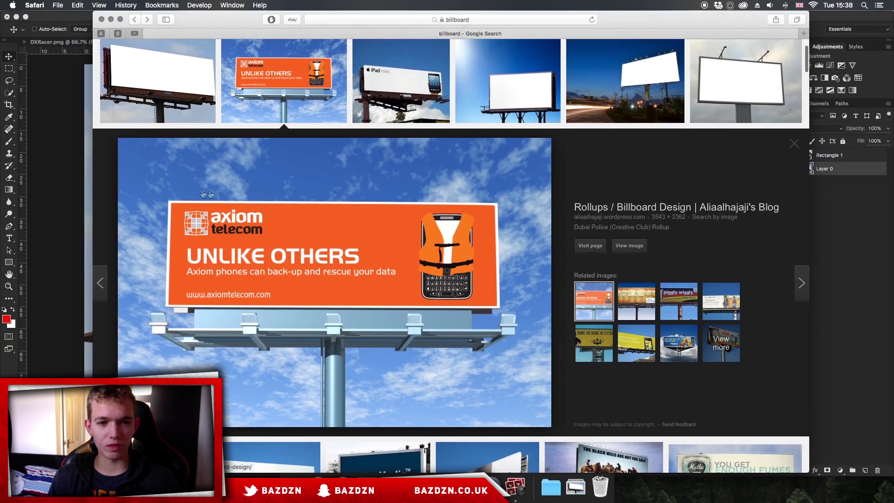
click(52, 201)
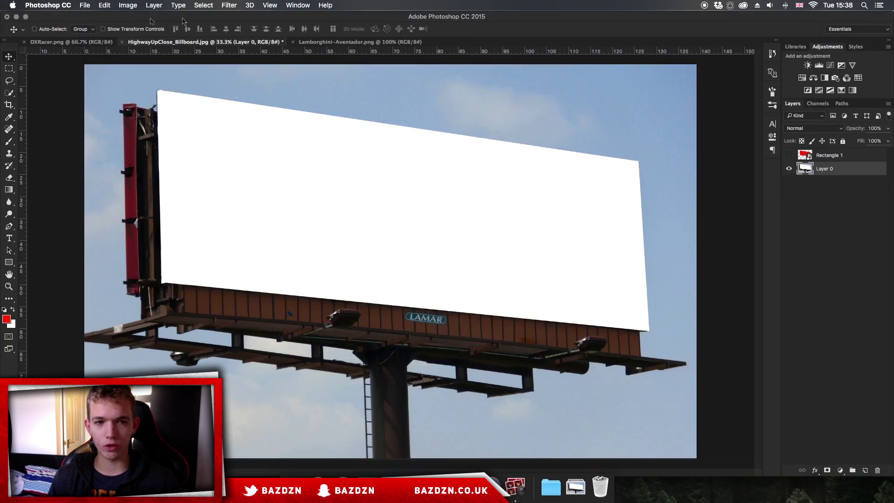
Step: Show the red panel layer again and open its smart object contents as Rectangle 11.psb
click(830, 156)
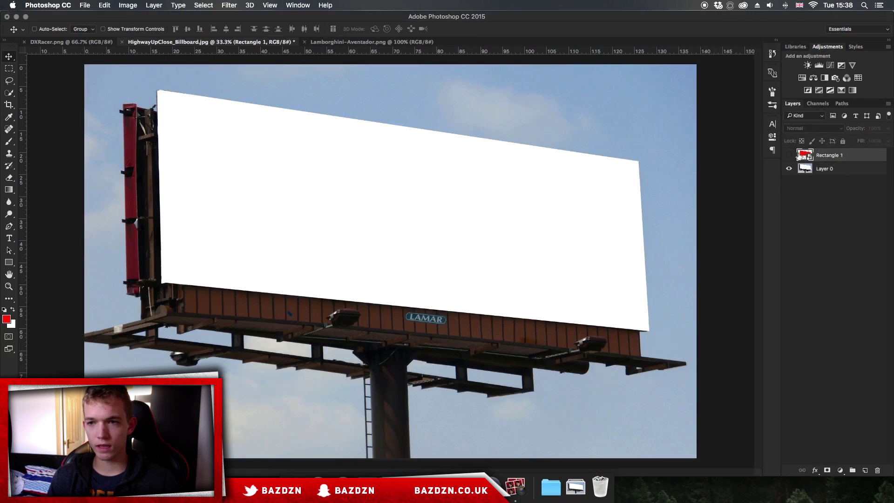
click(789, 155)
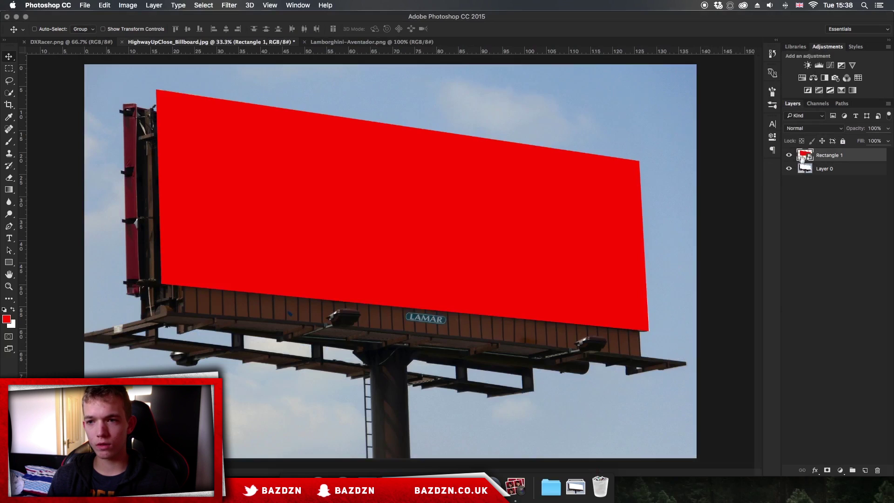
double_click(806, 156)
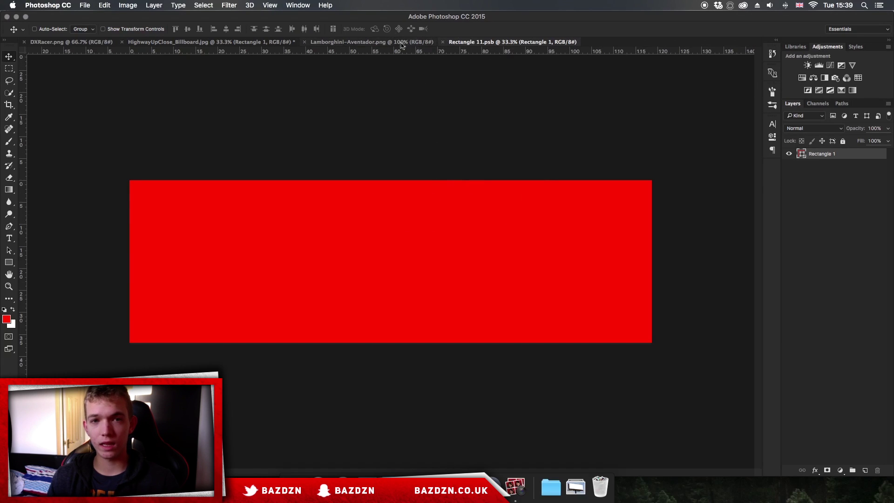
Step: Copy the Lamborghini artwork into Rectangle 11.psb and scale it to about 225% to cover the red rectangle
click(341, 44)
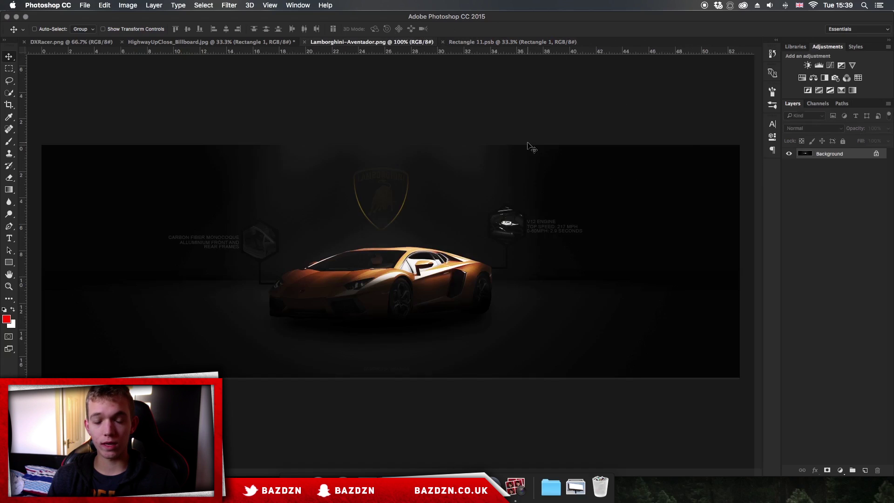
drag(412, 180, 412, 236)
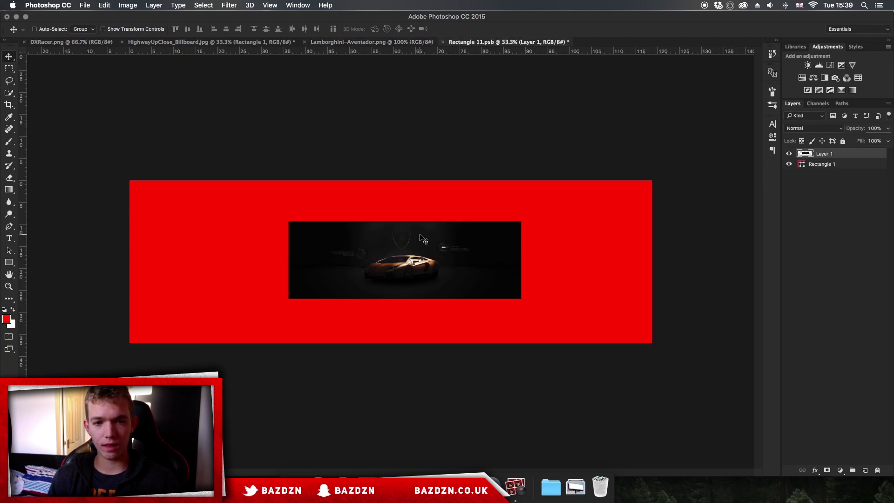
key(super+t)
drag(522, 223, 655, 179)
drag(590, 232, 576, 233)
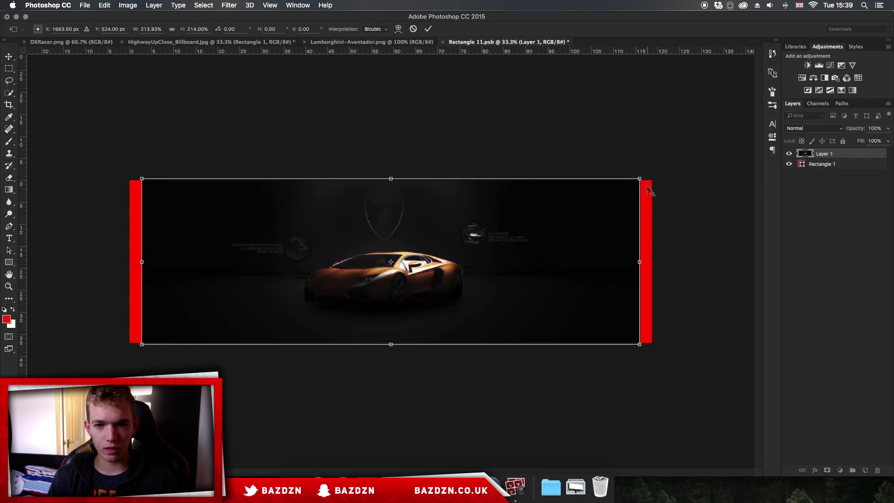
drag(639, 179, 654, 178)
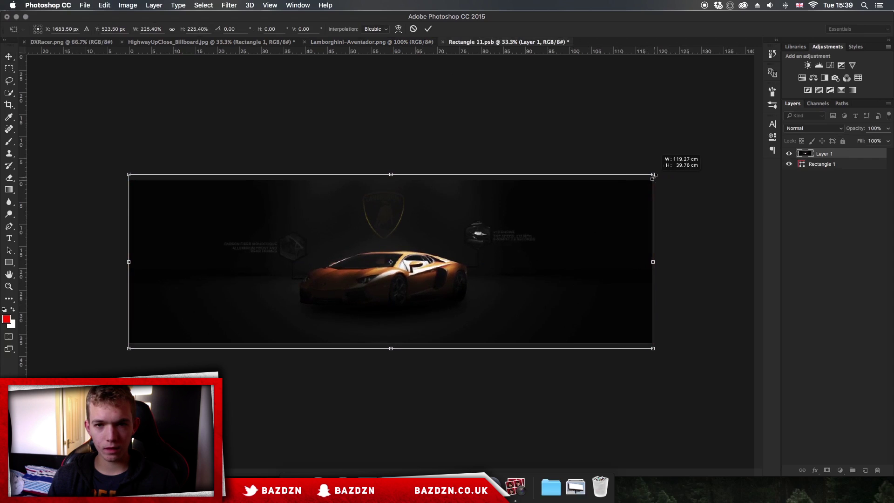
key(Return)
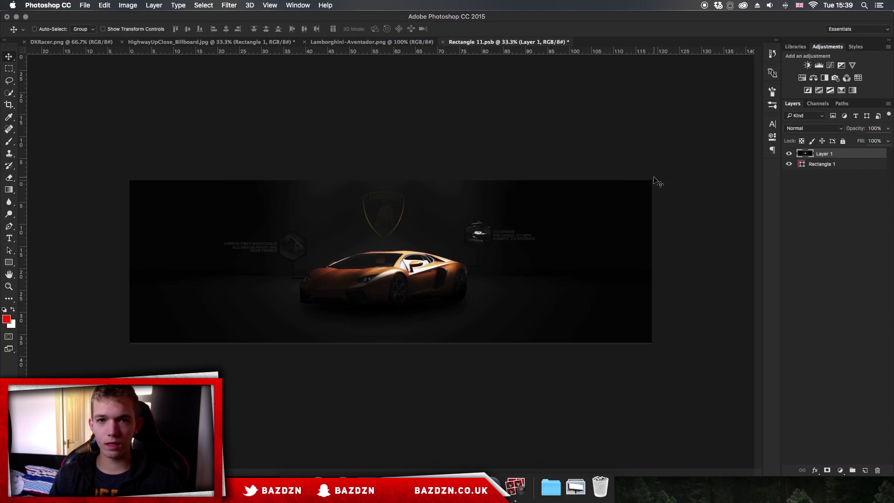
click(442, 43)
Step: Save the smart object, compare the billboard ad on and off, then reopen Rectangle 11.psb
click(529, 164)
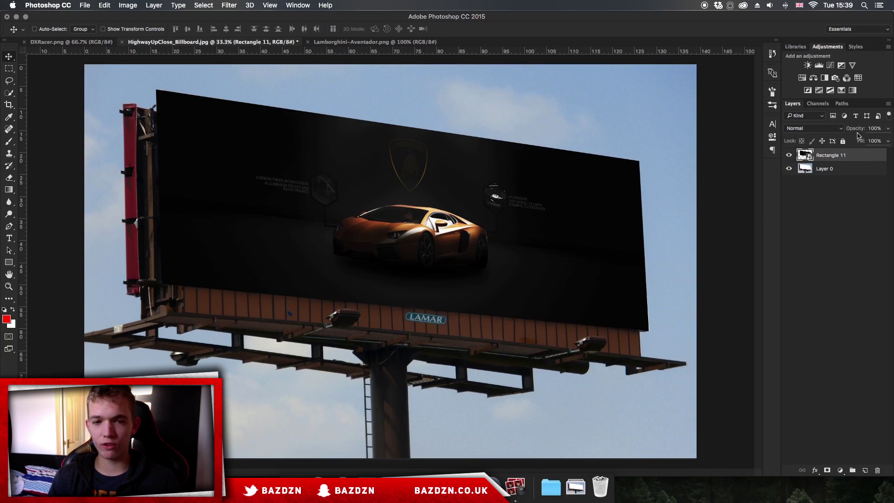
click(789, 156)
click(789, 155)
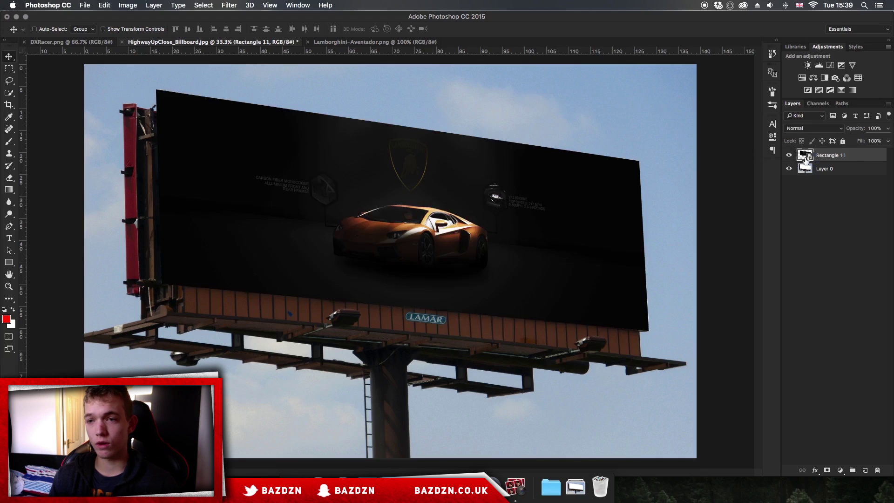
double_click(806, 158)
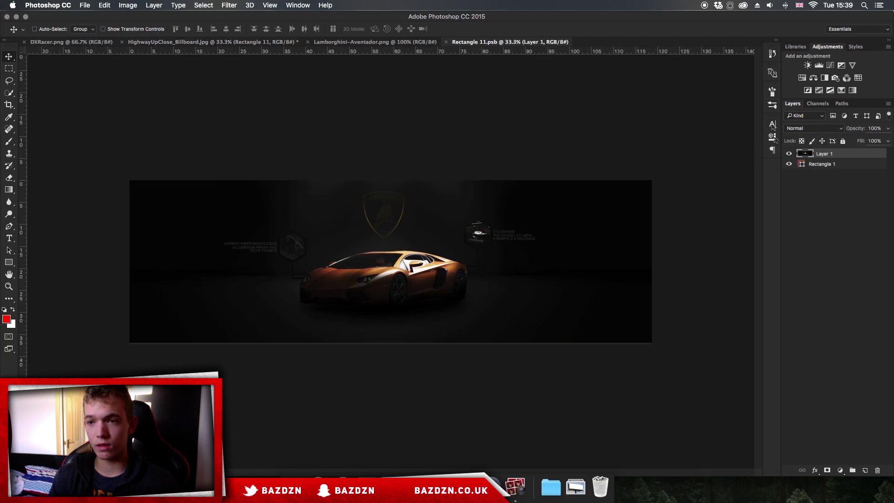
Step: Hide the Lamborghini layer inside Rectangle 11.psb, then close and save it
click(790, 155)
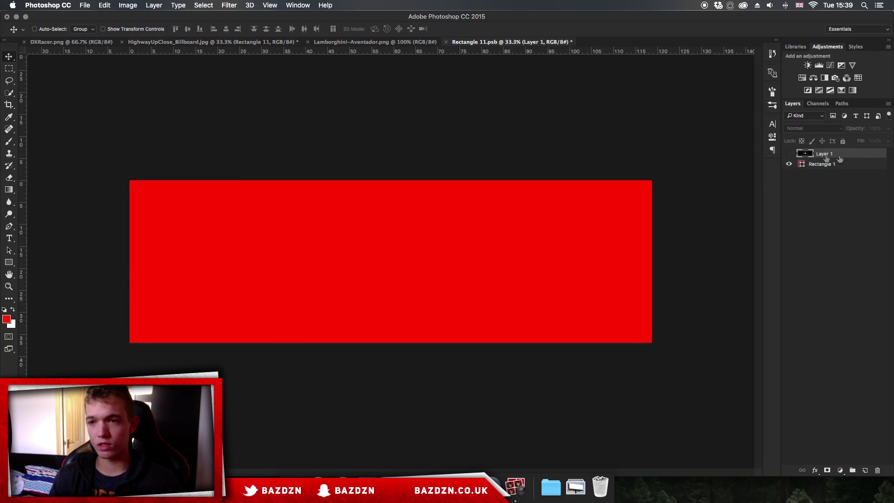
click(789, 153)
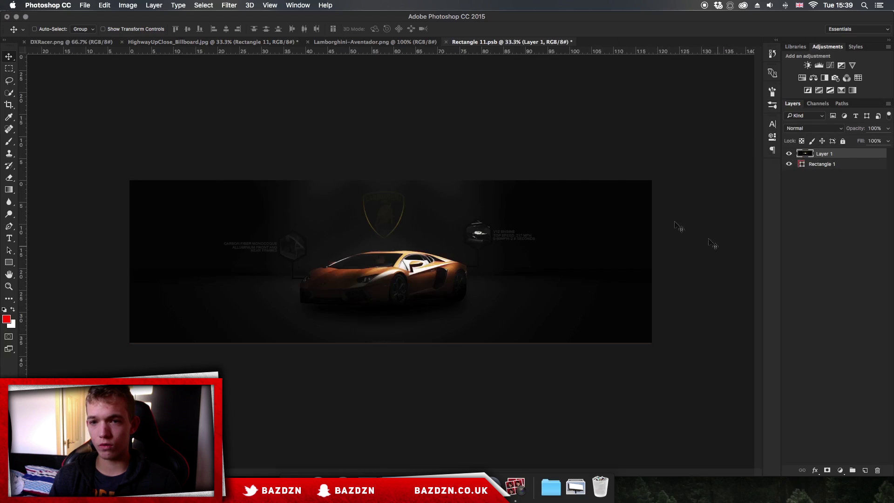
click(790, 154)
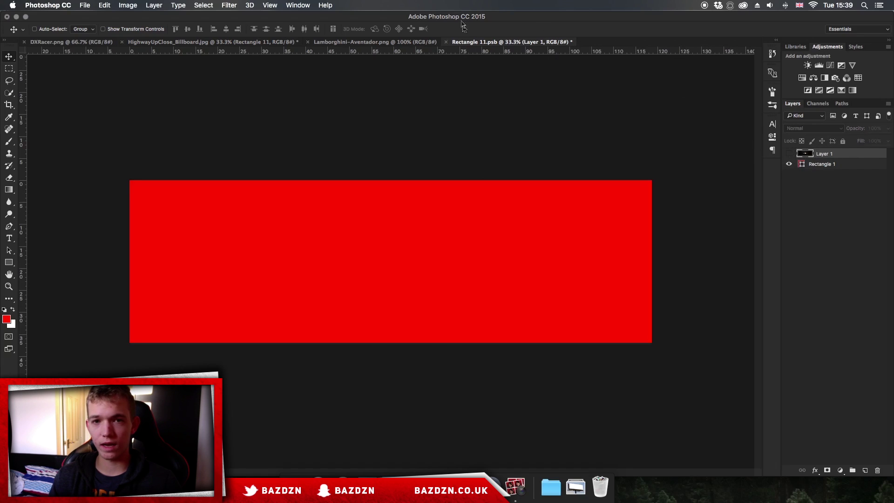
click(447, 42)
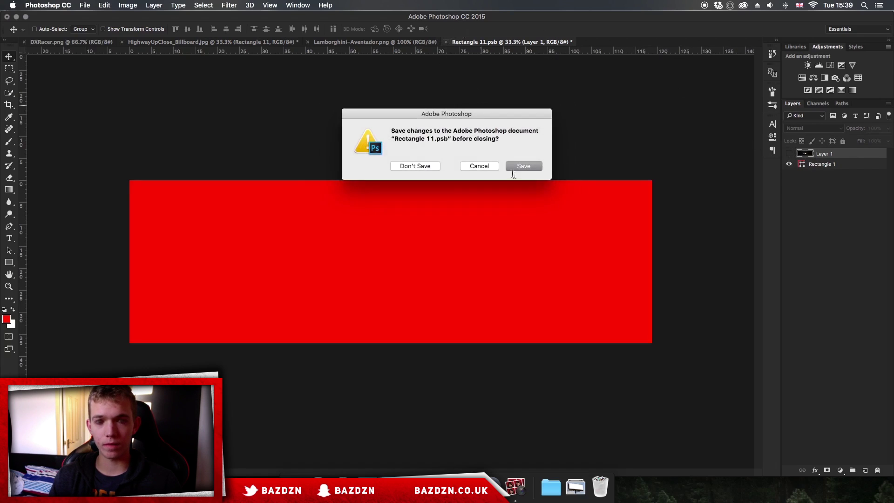
click(523, 166)
click(208, 42)
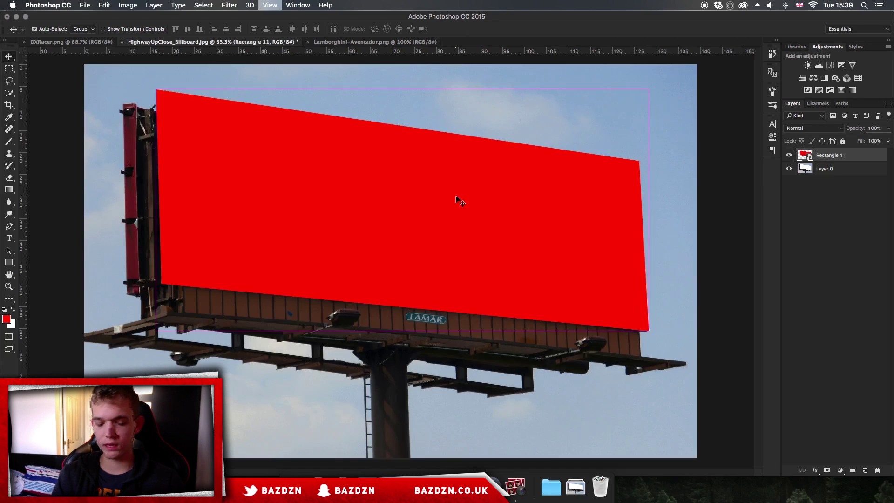
Step: Zoom out to 25% to see the whole billboard photo with its red panel
key(super+minus)
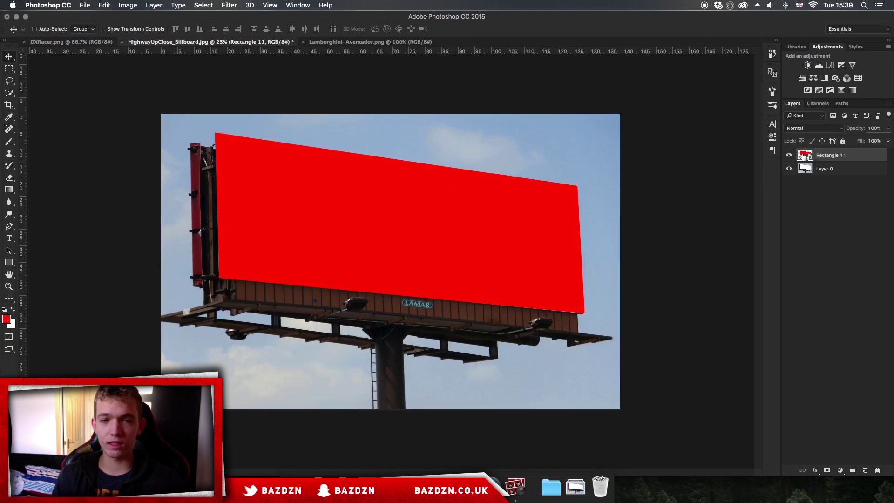